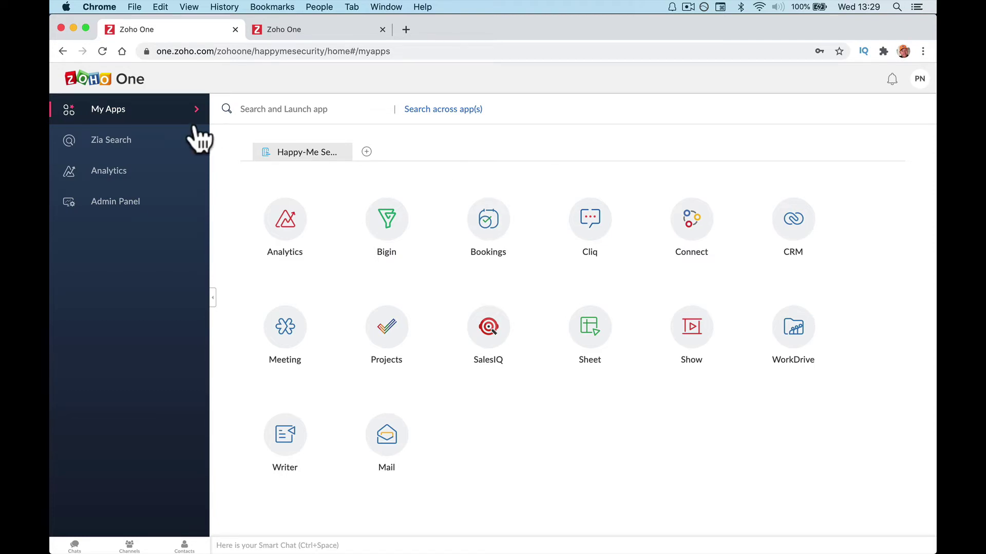
From Zoho One's admin panel, search the applications to add for 'boo' to find Bookings.
click(143, 201)
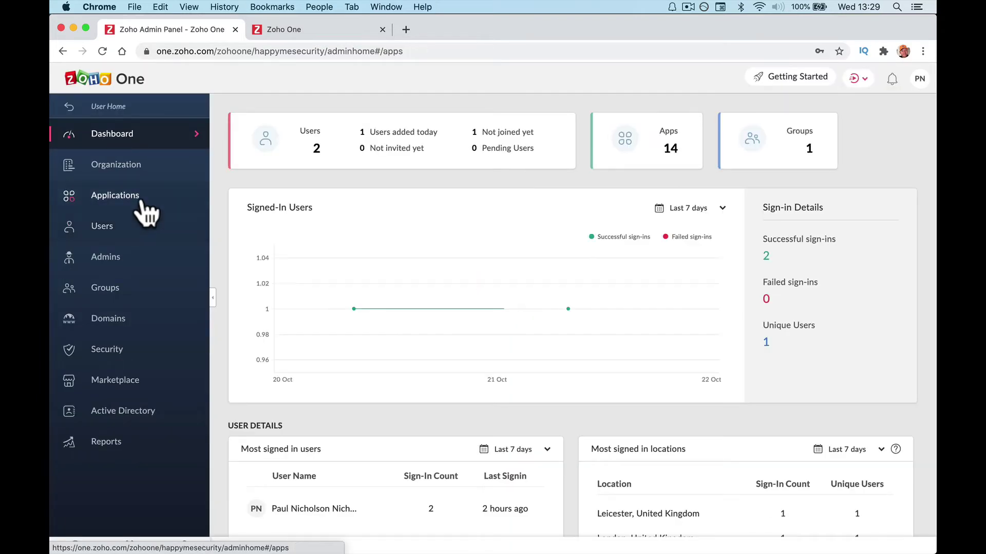
click(146, 206)
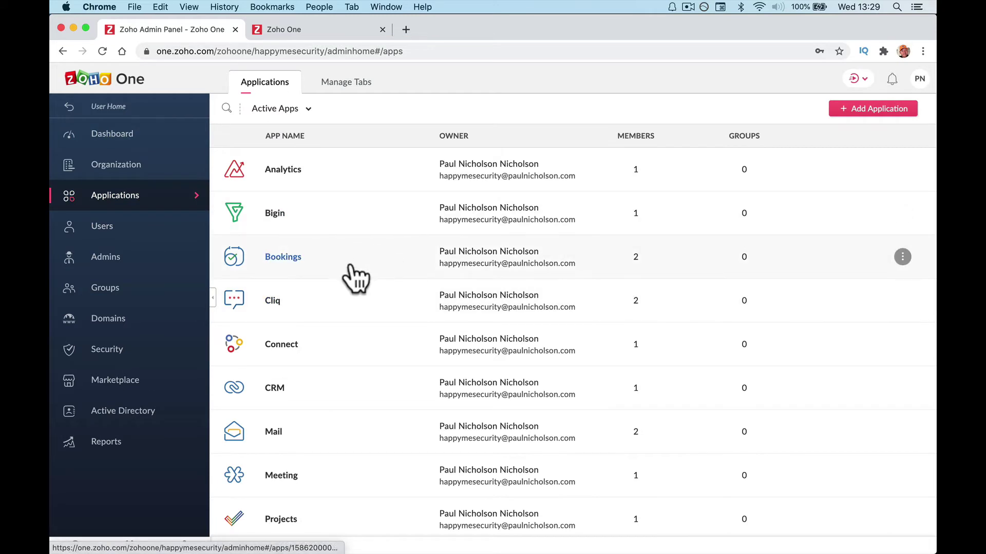
click(854, 110)
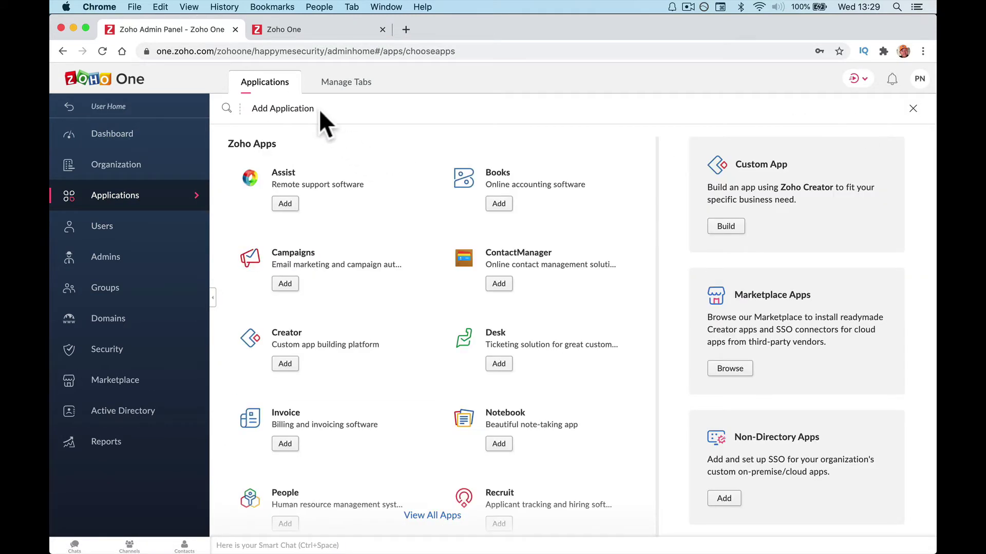
click(227, 109)
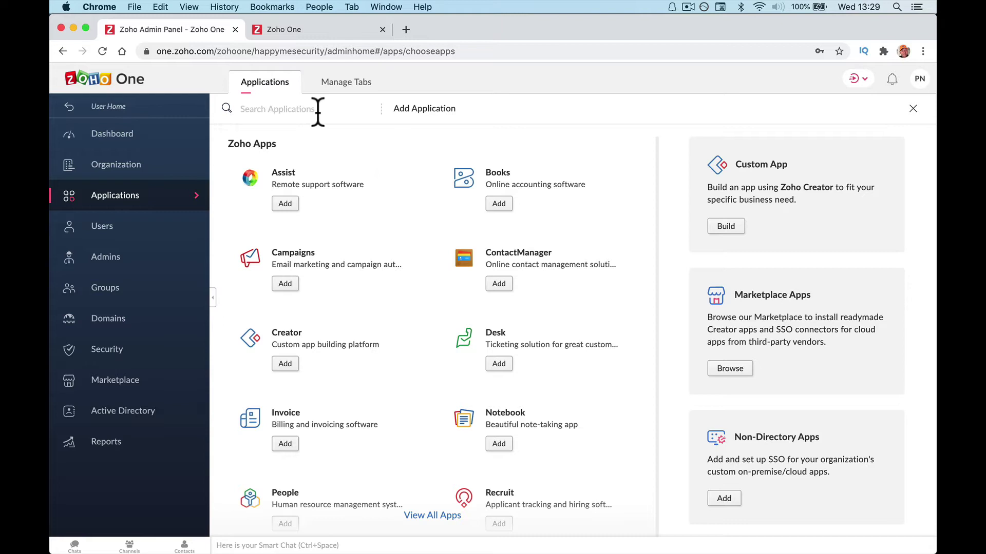
text(book)
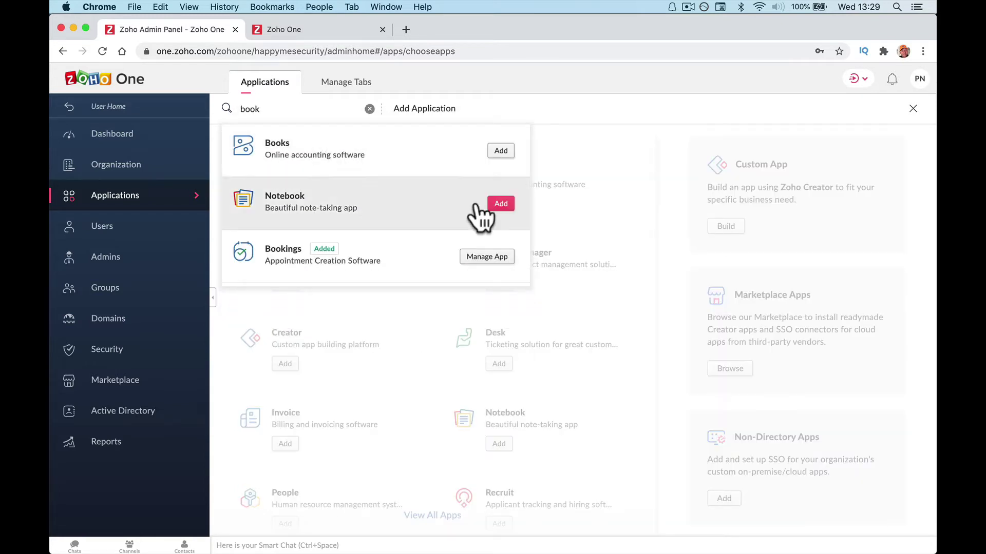
Launch Bookings from the Zoho One user home.
click(129, 107)
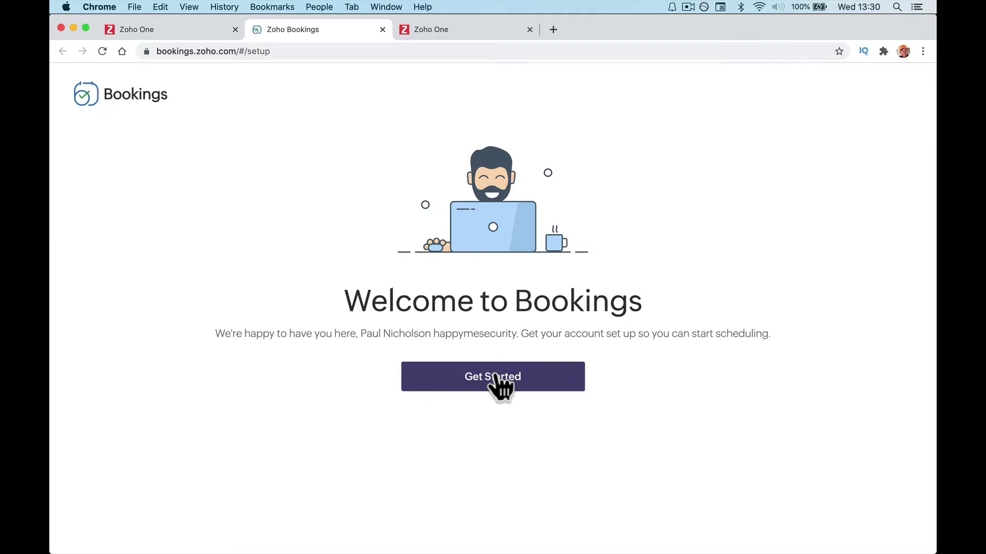
Start the Bookings setup and replace the business name with 'Happy-Me Security Ltf.'.
click(502, 379)
double_click(467, 276)
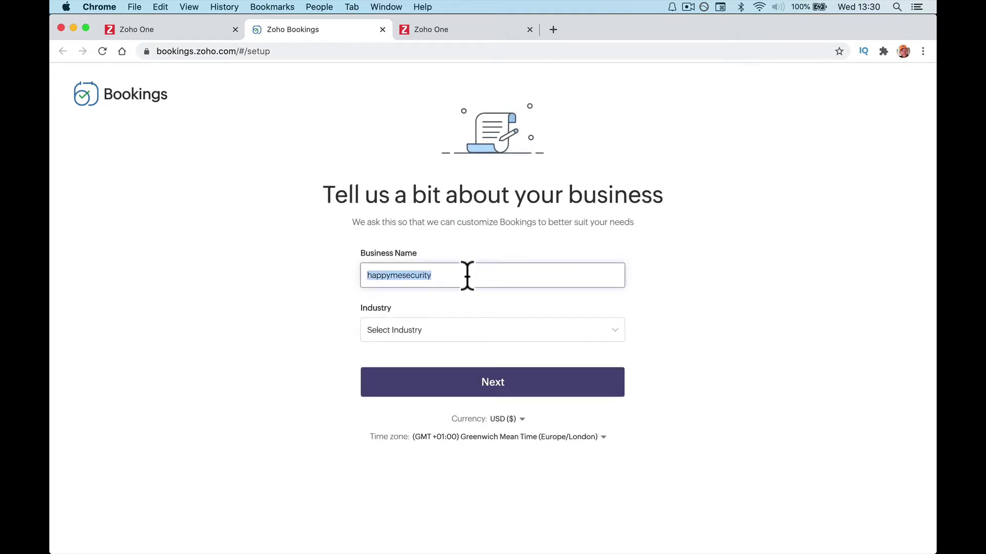
text(Happy-Me Se)
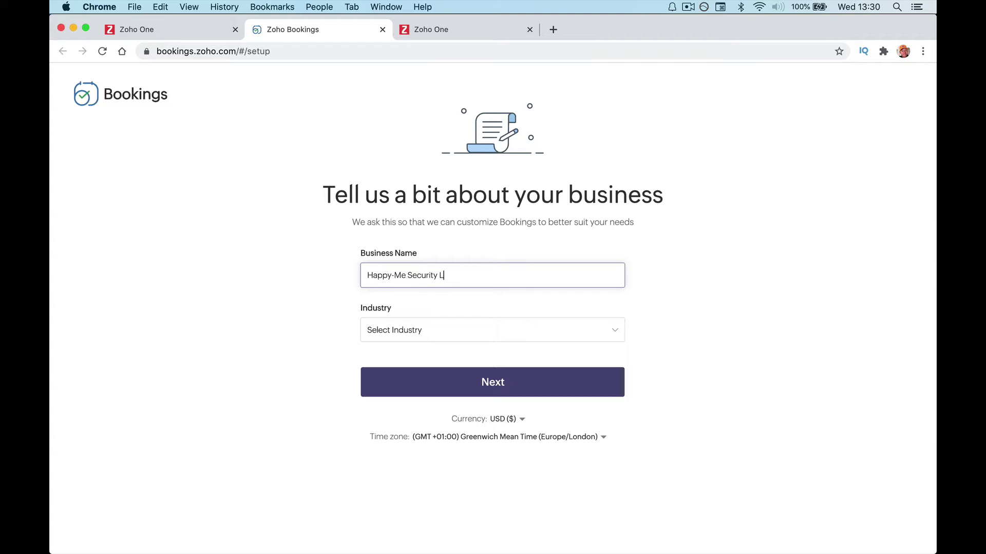
text(curity Ltf.)
Set the industry to Salesperson and submit the business details.
click(536, 332)
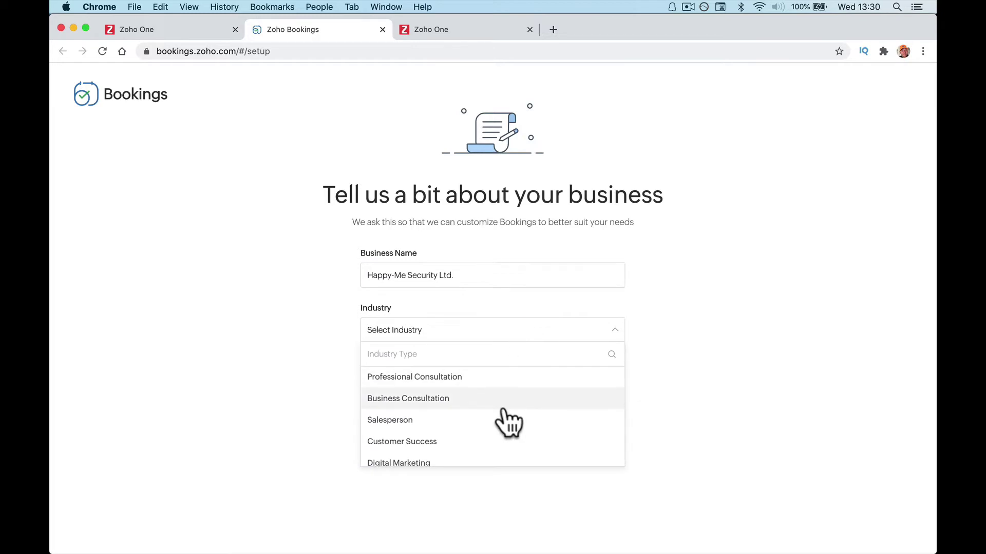
scroll(507, 420, down, 2)
scroll(508, 420, down, 2)
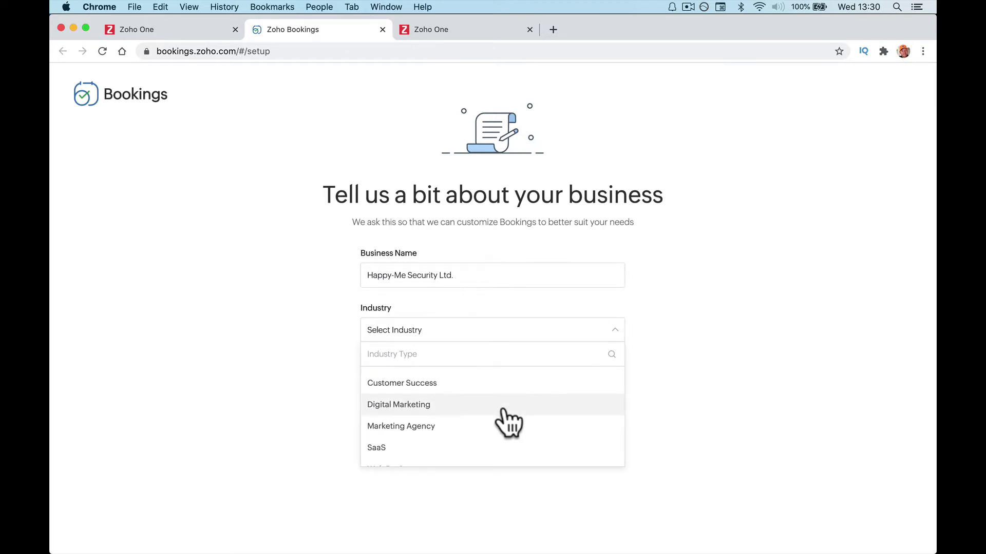
scroll(508, 424, down, 3)
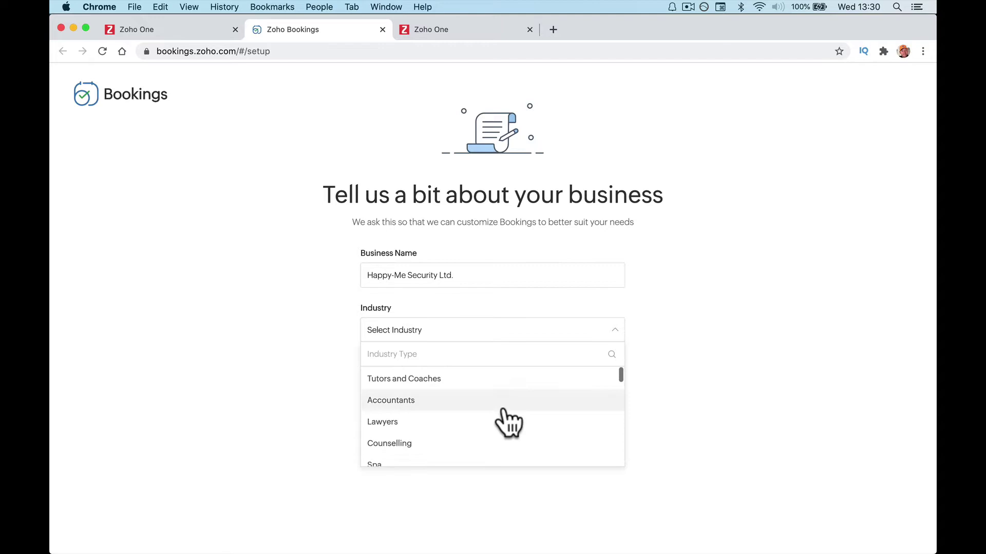
scroll(508, 424, up, 4)
scroll(509, 423, up, 3)
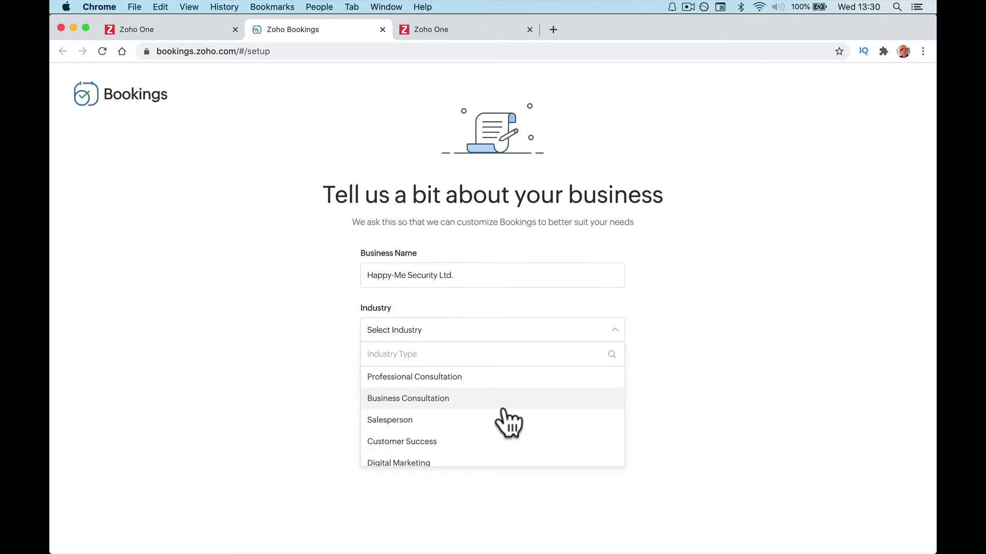
click(504, 440)
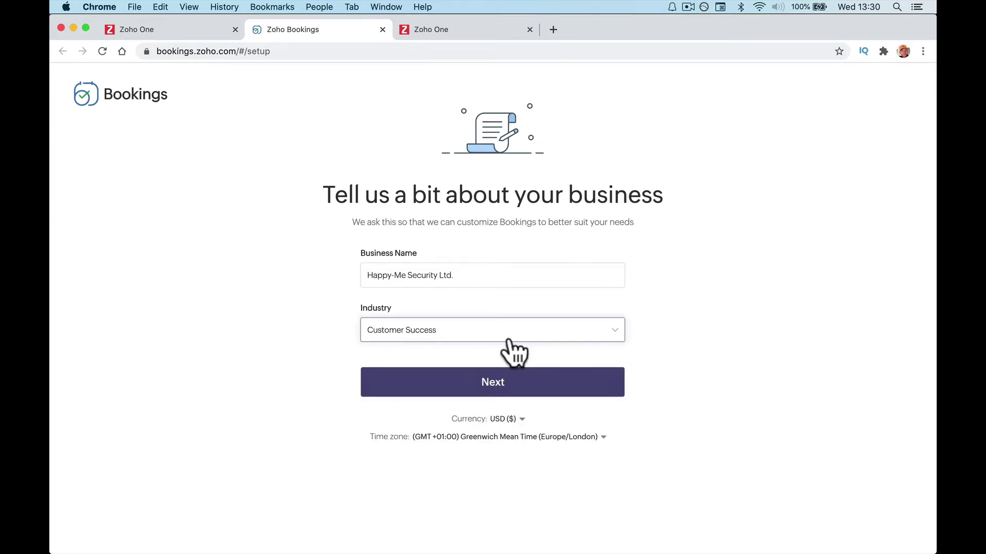
click(508, 336)
click(488, 420)
click(455, 393)
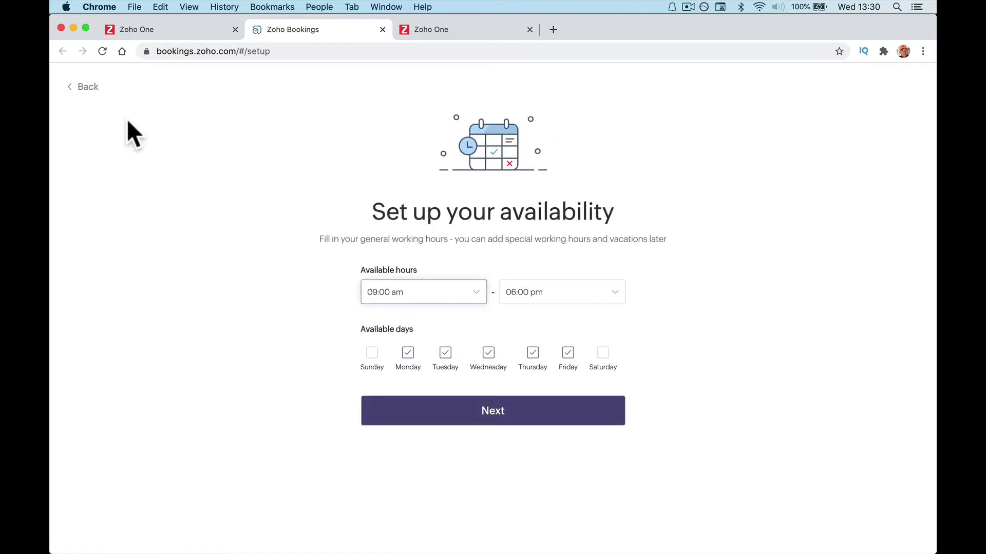
Go back to the business details and change the currency to GBP (£).
click(79, 86)
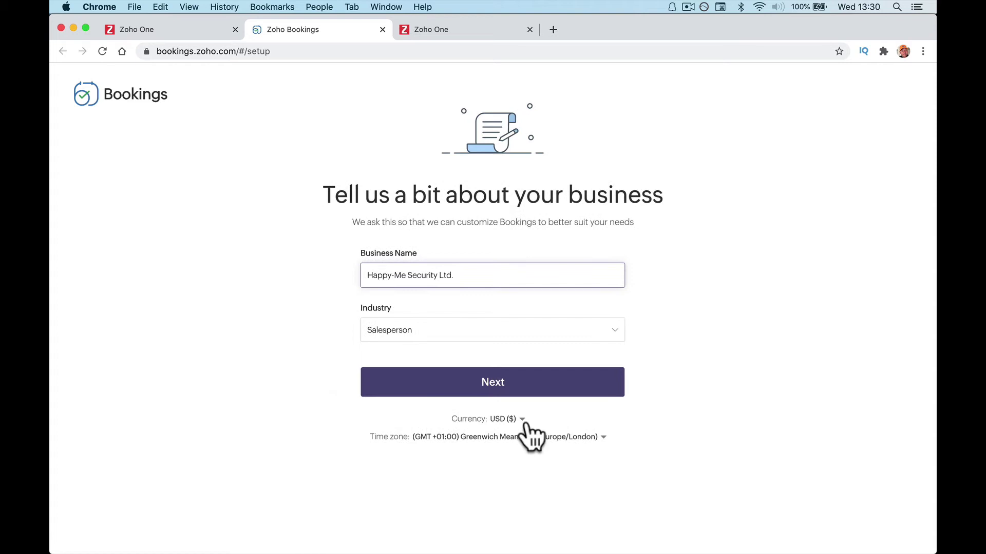
click(523, 422)
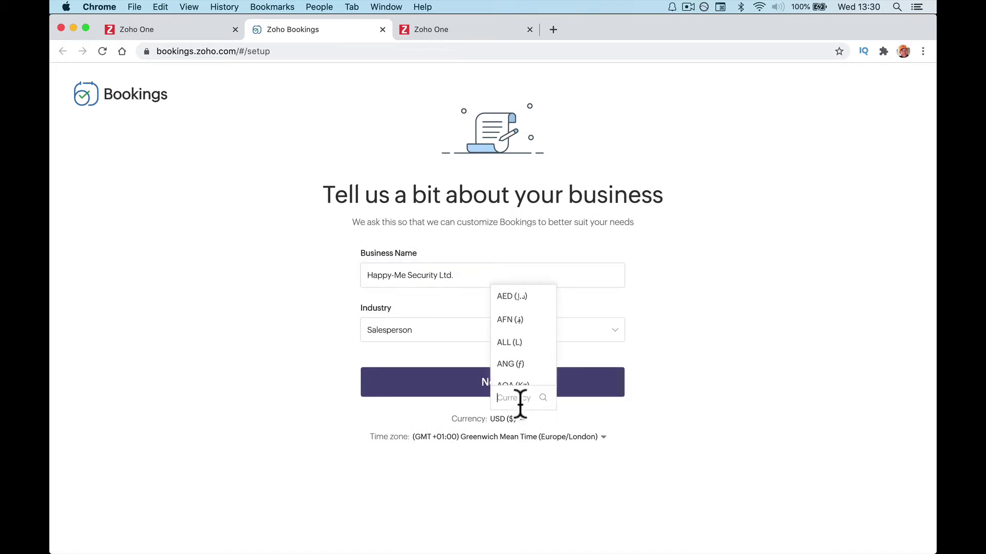
text(gbp)
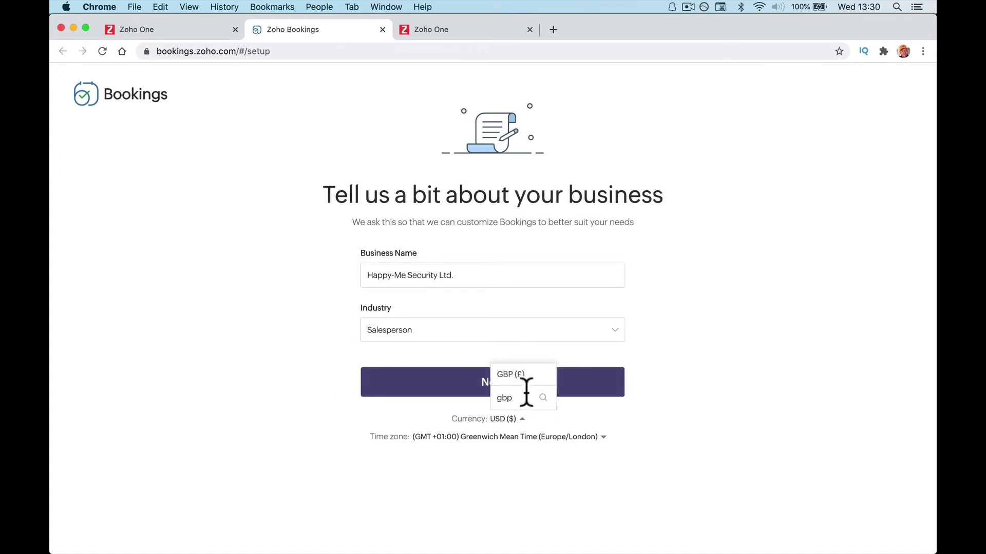
click(517, 375)
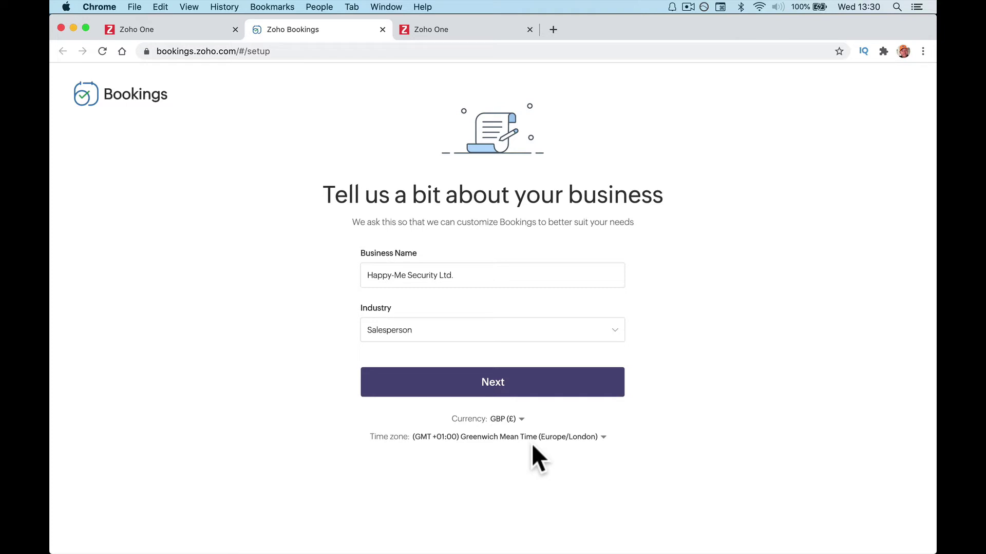
Set the working hours to 10:00 am–04:00 pm.
click(534, 389)
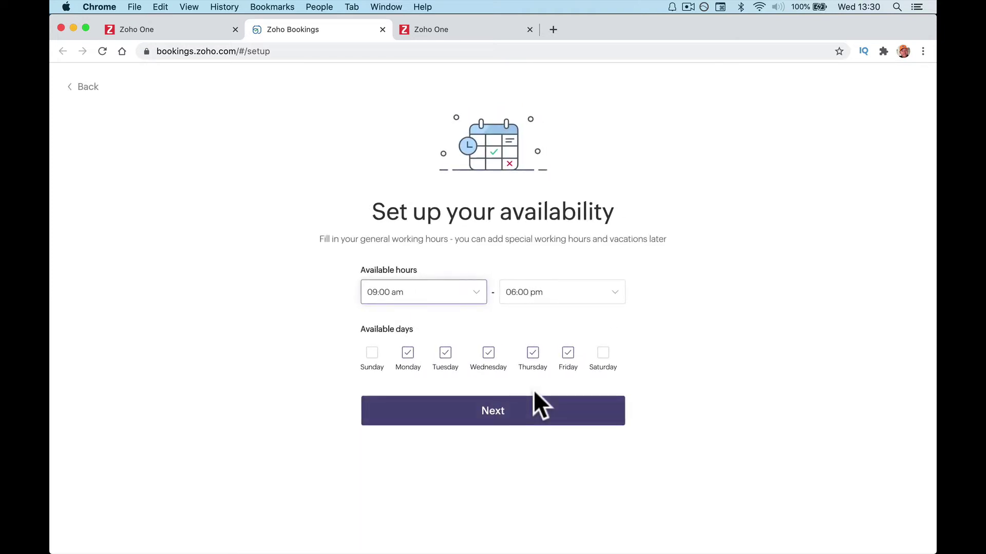
click(518, 296)
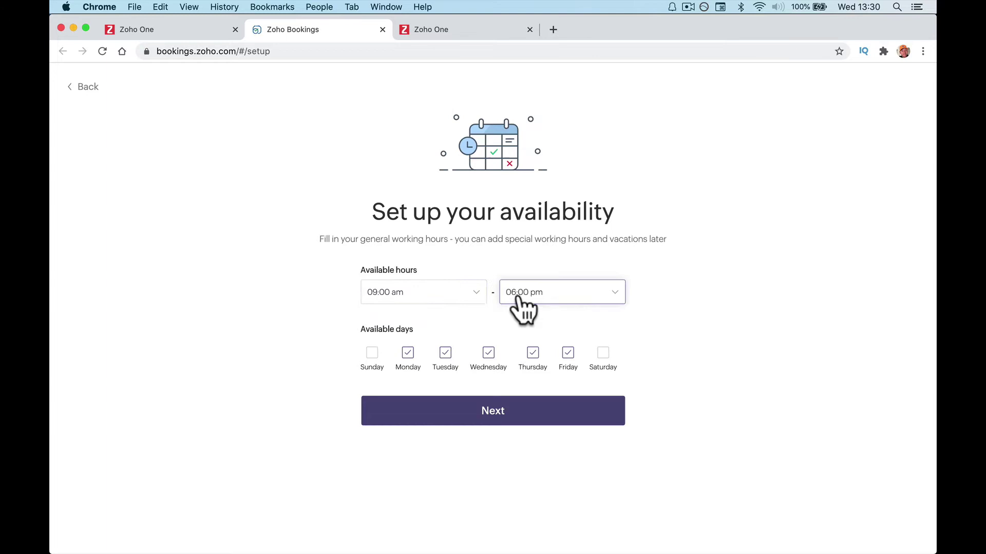
scroll(519, 362, down, 5)
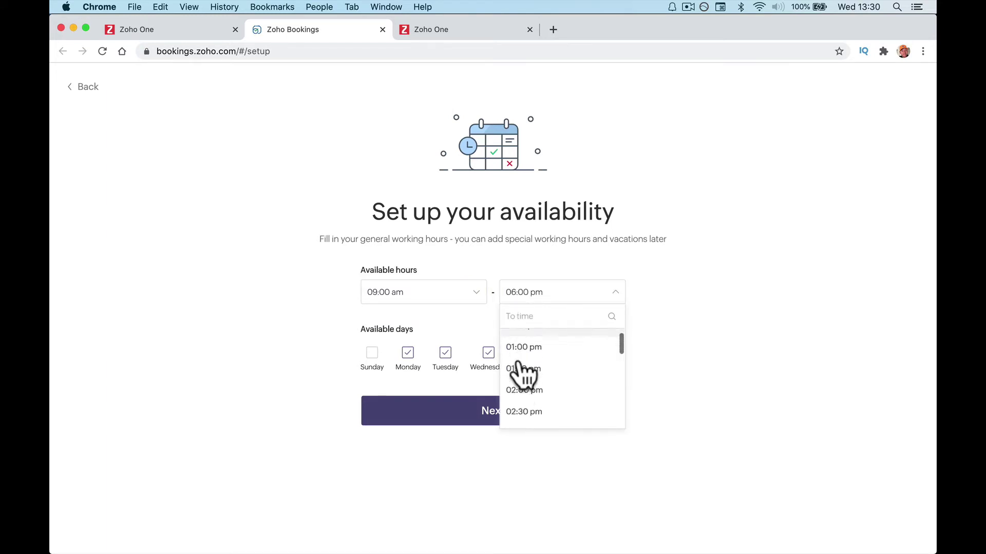
scroll(522, 374, down, 3)
click(523, 410)
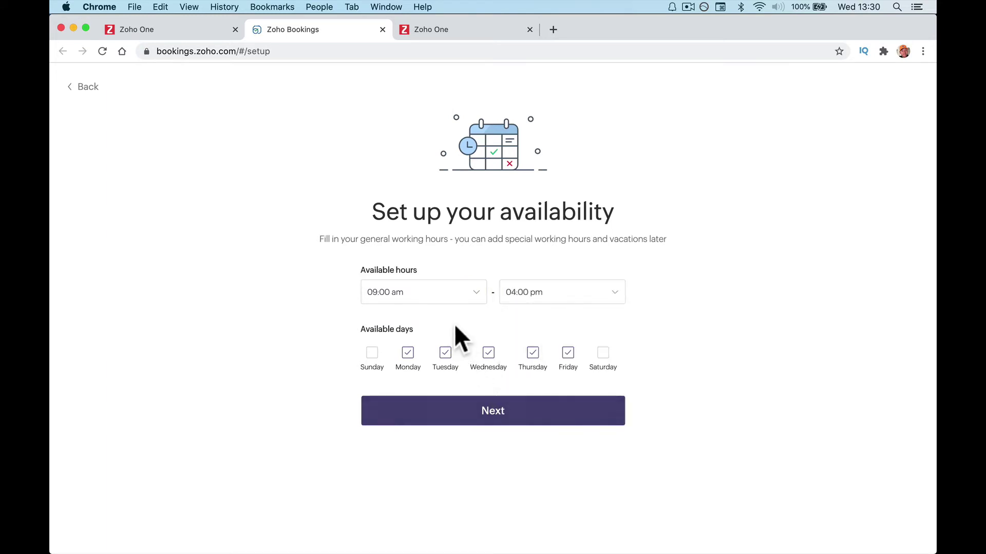
click(417, 297)
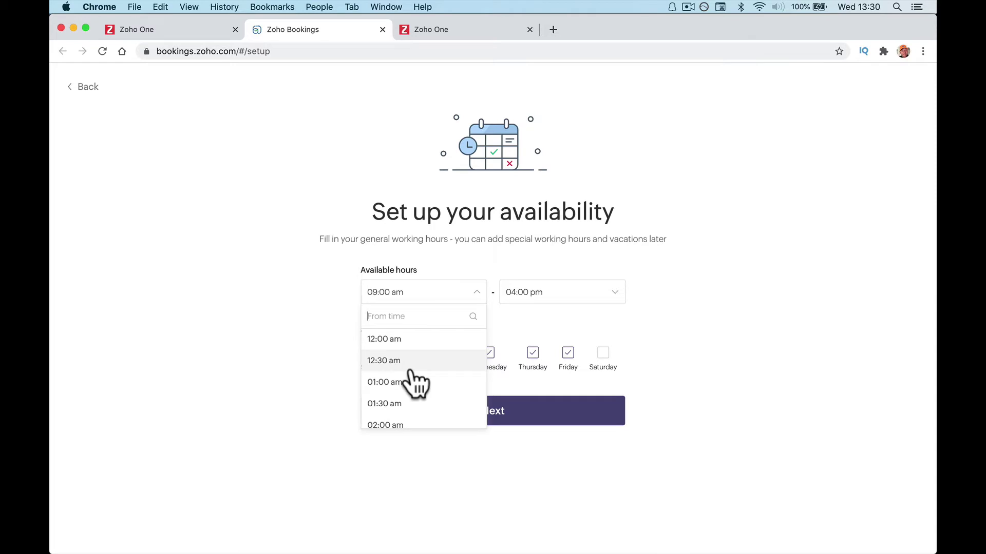
scroll(416, 382, down, 7)
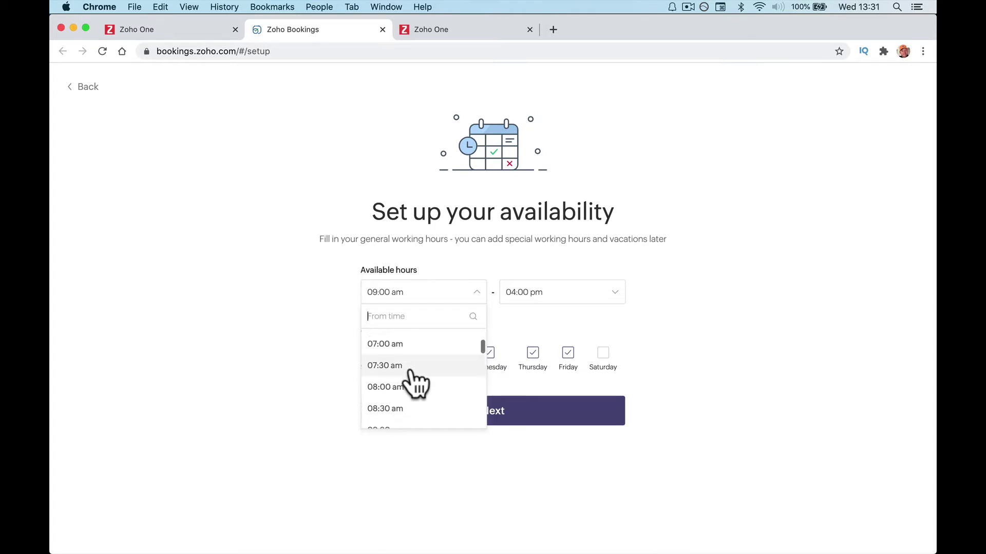
scroll(417, 384, down, 4)
scroll(417, 384, up, 2)
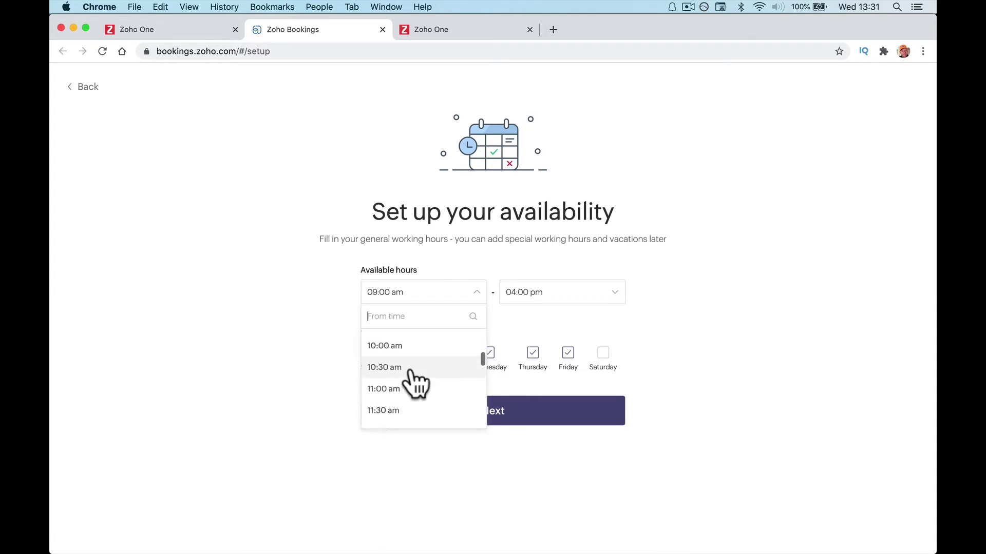
scroll(417, 384, down, 3)
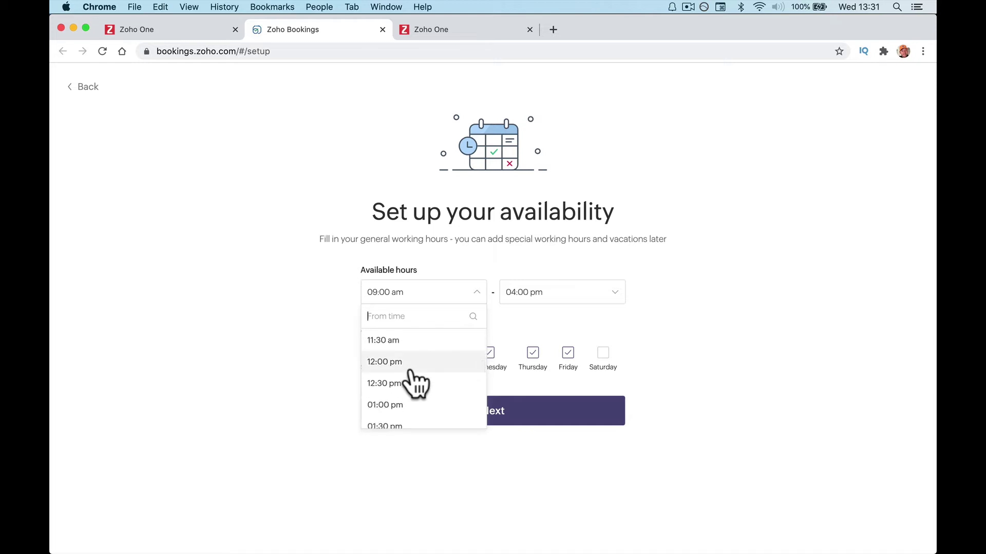
scroll(411, 373, up, 3)
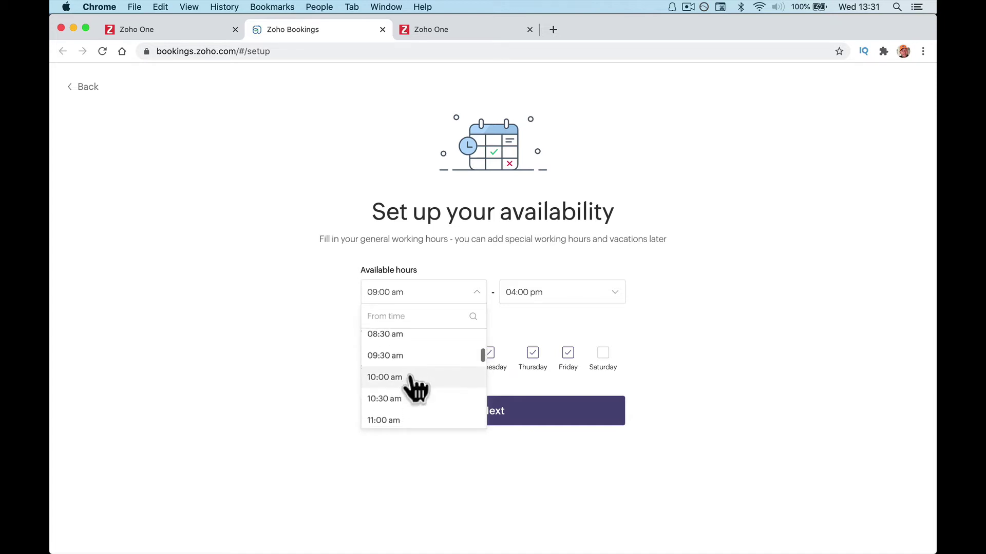
click(411, 377)
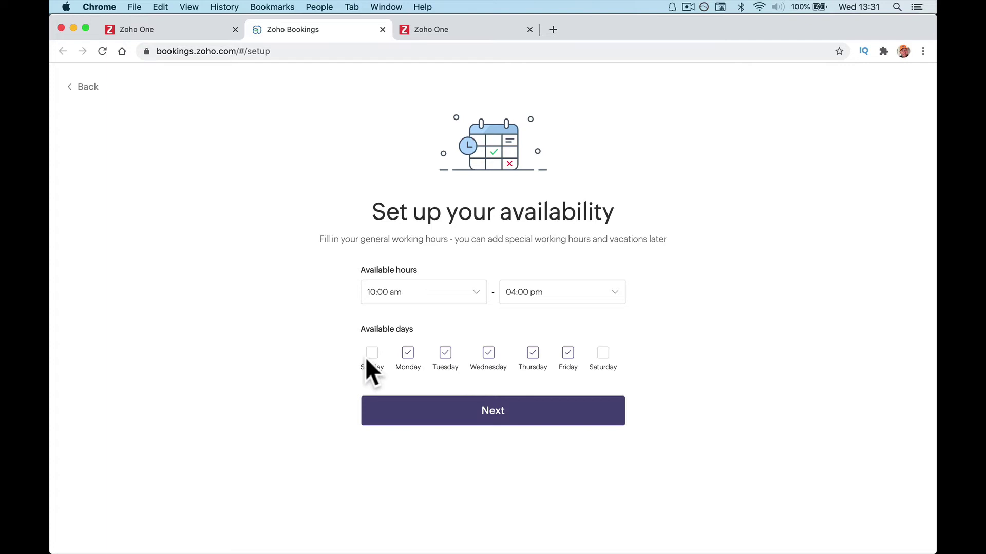
Keep Monday–Friday as the available days, leaving Sunday off, and save the availability.
click(369, 364)
click(366, 357)
click(496, 417)
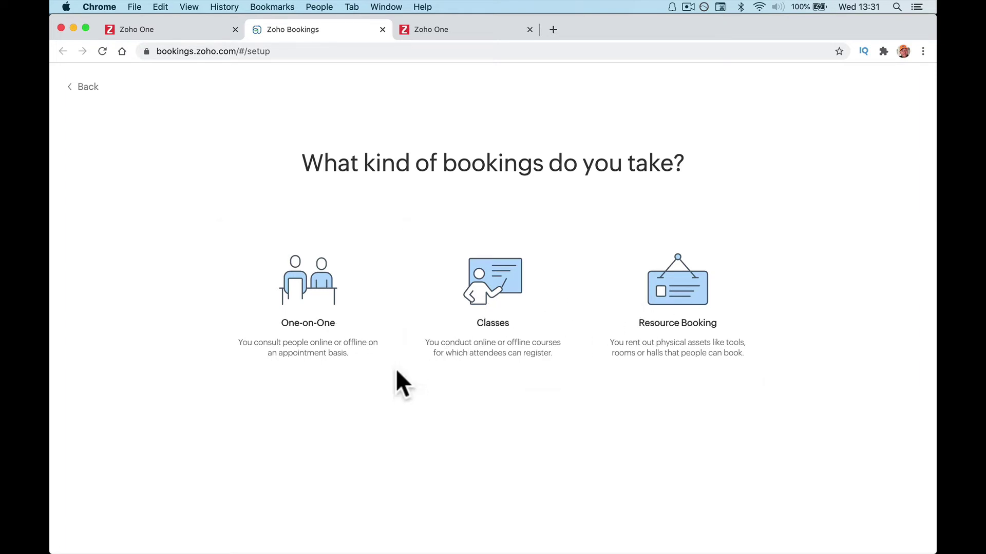
Create a One-on-One service named 'Security Inquiry' lasting 1 hour 0 minutes.
click(326, 303)
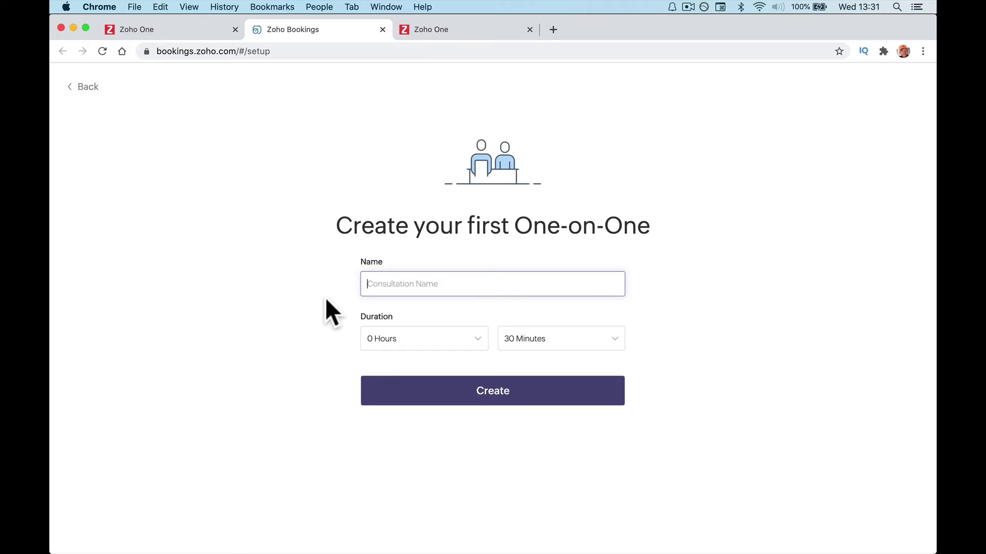
text(Sae)
text(es )
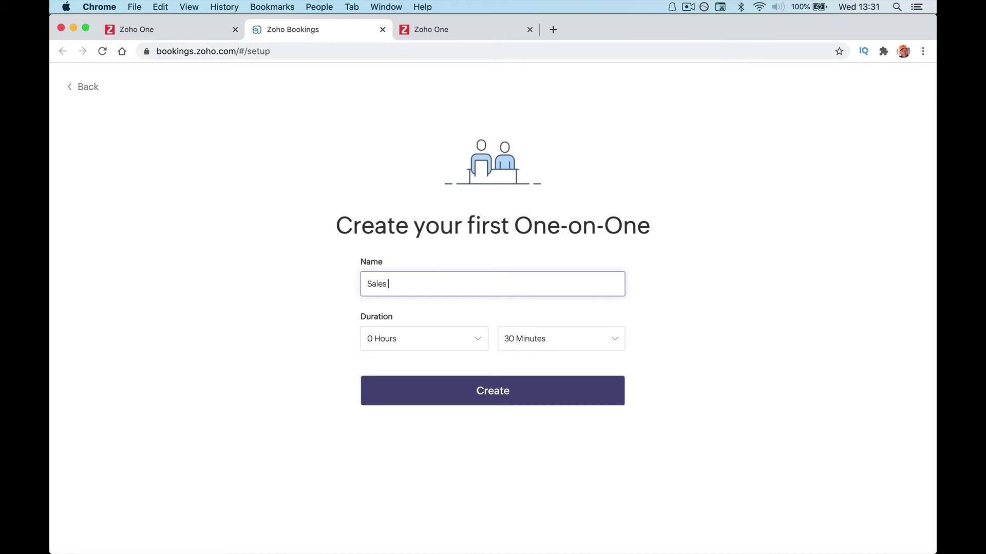
text(Ma)
key(BackSpace)
key(BackSpace)
key(BackSpace)
key(BackSpace)
key(BackSpace)
key(BackSpace)
key(BackSpace)
key(BackSpace)
key(BackSpace)
key(BackSpace)
text(Security Inquiry)
click(394, 341)
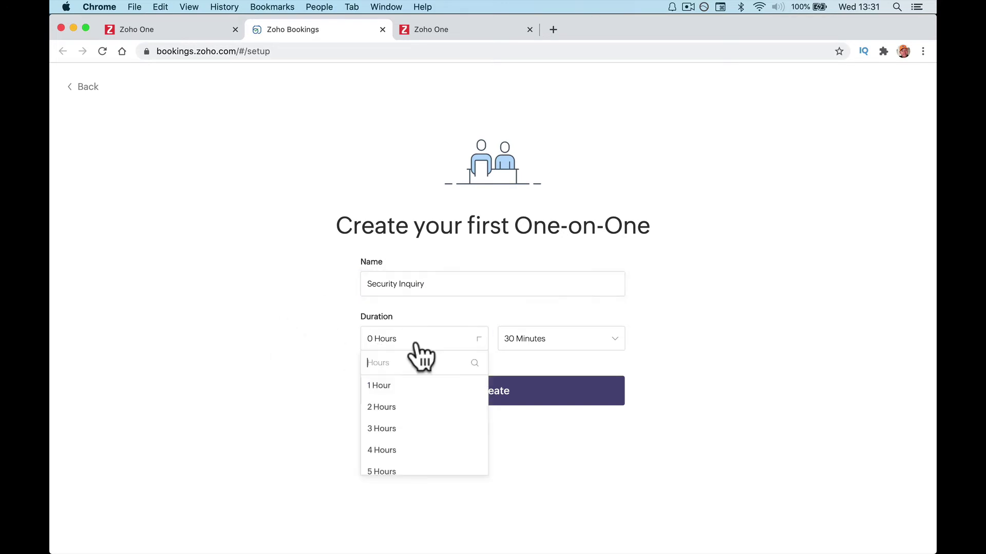
click(409, 382)
click(529, 343)
click(527, 386)
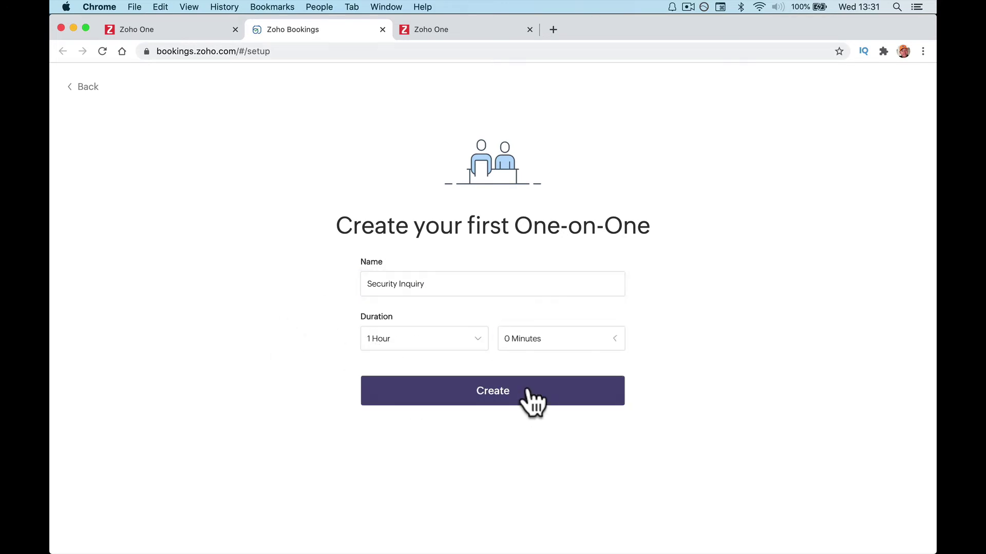
click(527, 392)
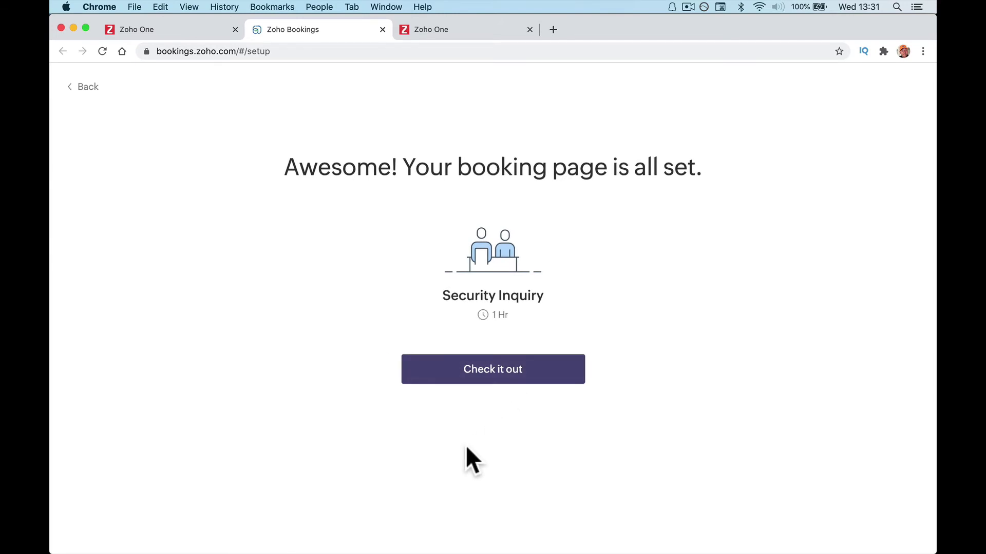
Open the new booking page to try a sample appointment.
click(493, 373)
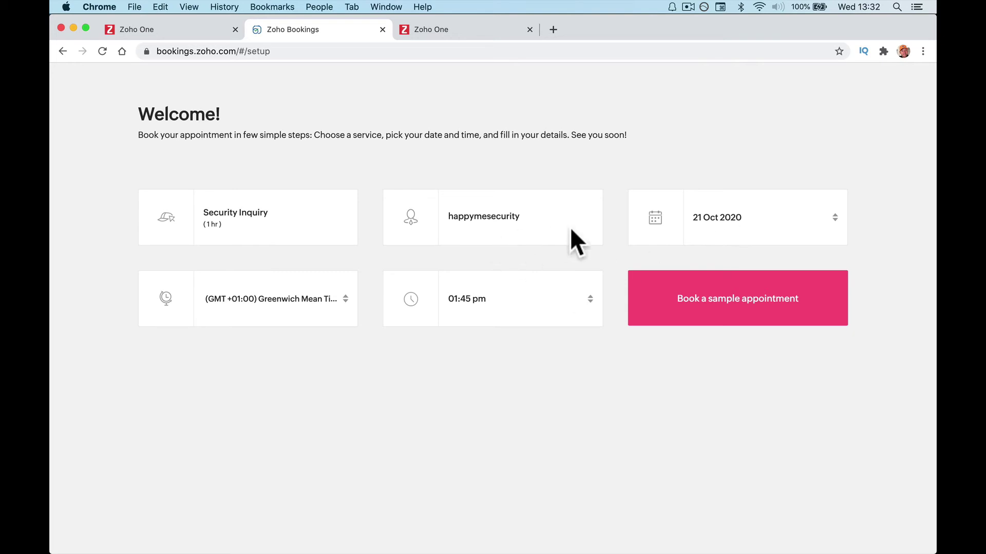
Choose 22 Oct 2020 at 12:15 pm for the sample Security Inquiry booking.
click(716, 226)
click(762, 264)
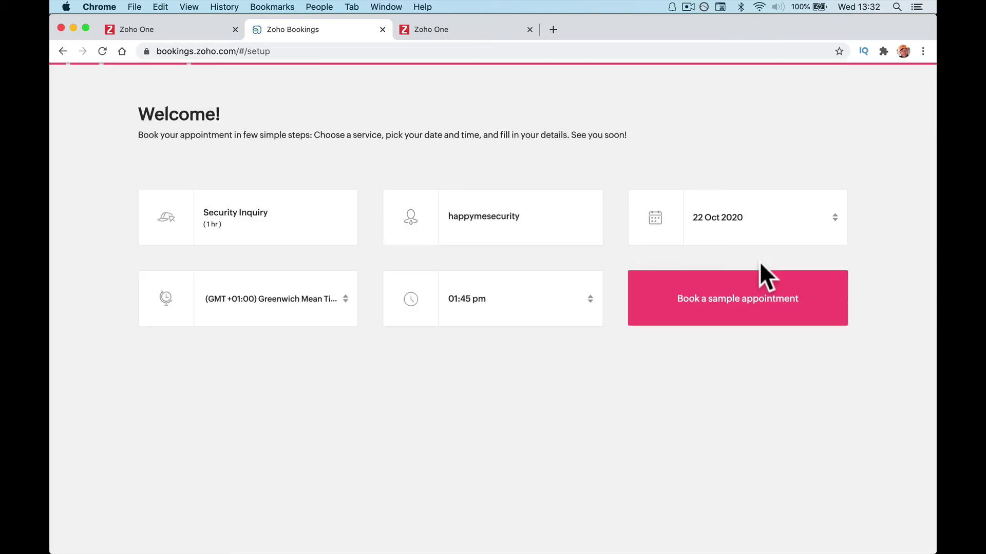
click(303, 302)
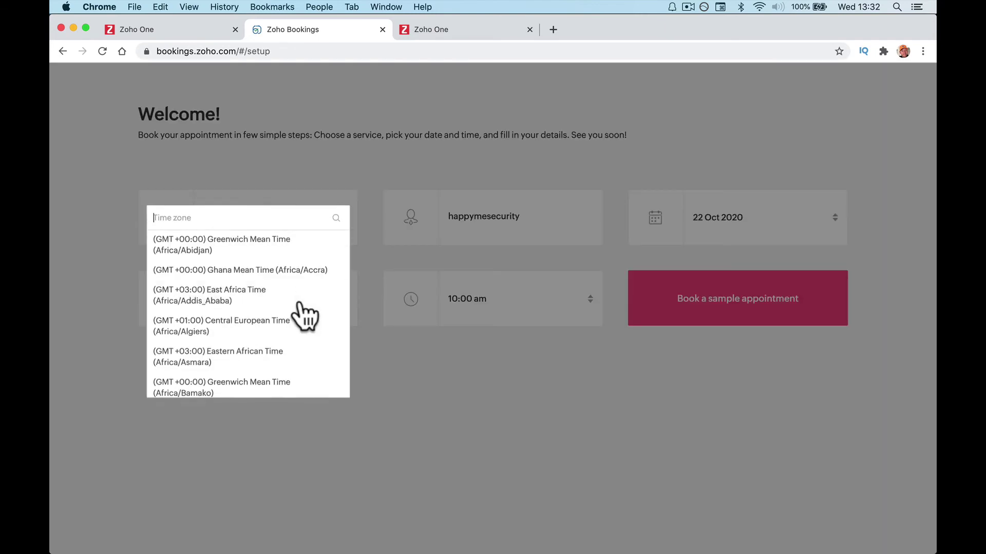
click(439, 382)
click(512, 320)
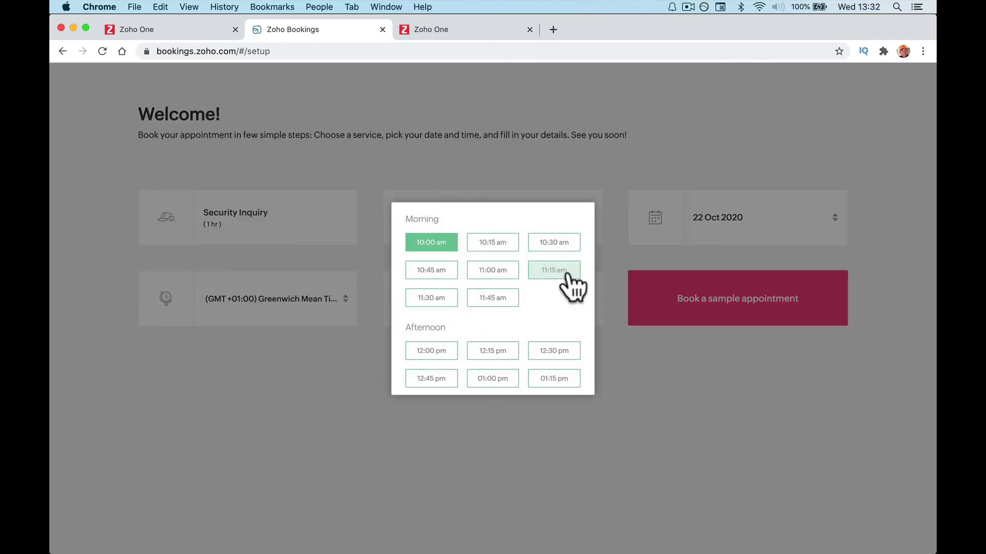
click(485, 353)
click(708, 293)
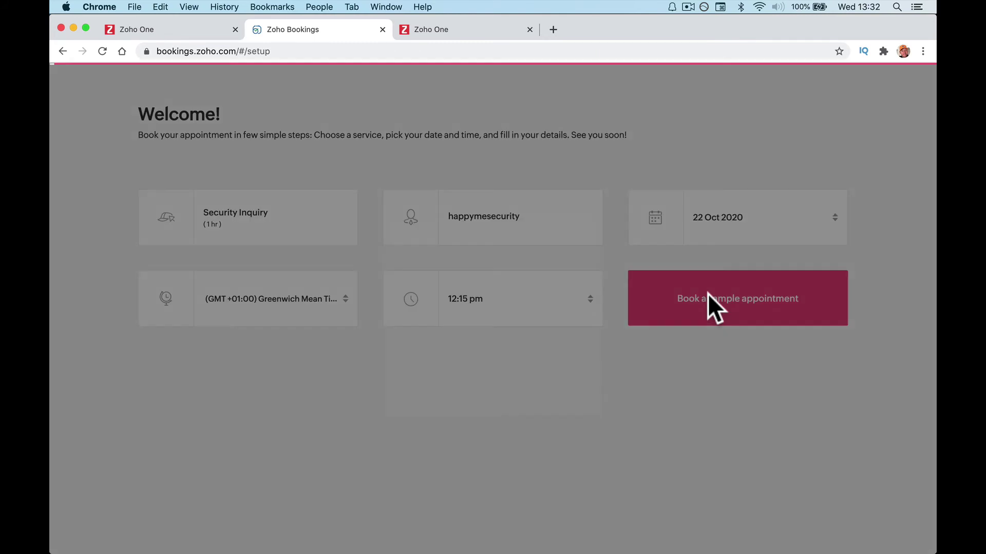
Fill in the test customer's name, e-mail and contact number, and confirm the booking.
click(695, 298)
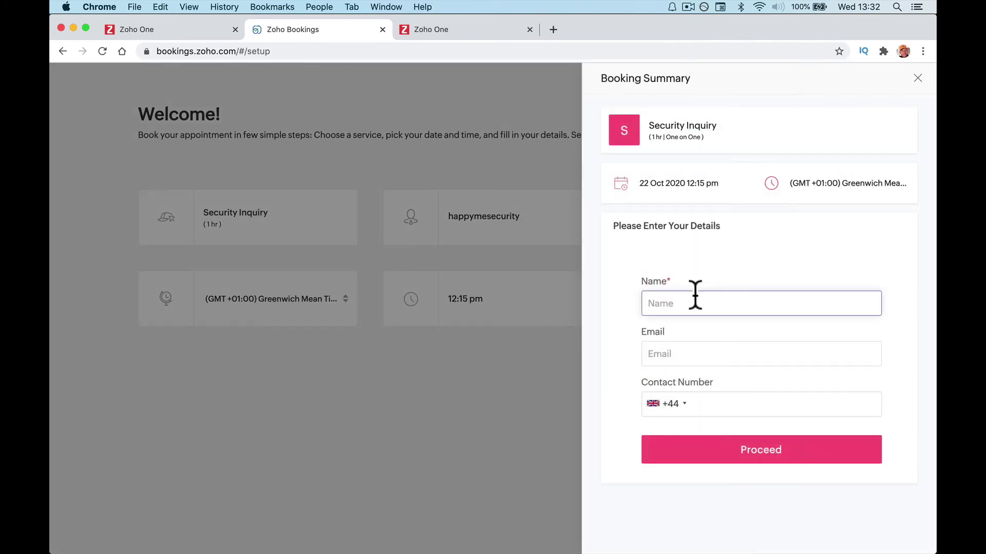
text(Paul Test)
click(761, 353)
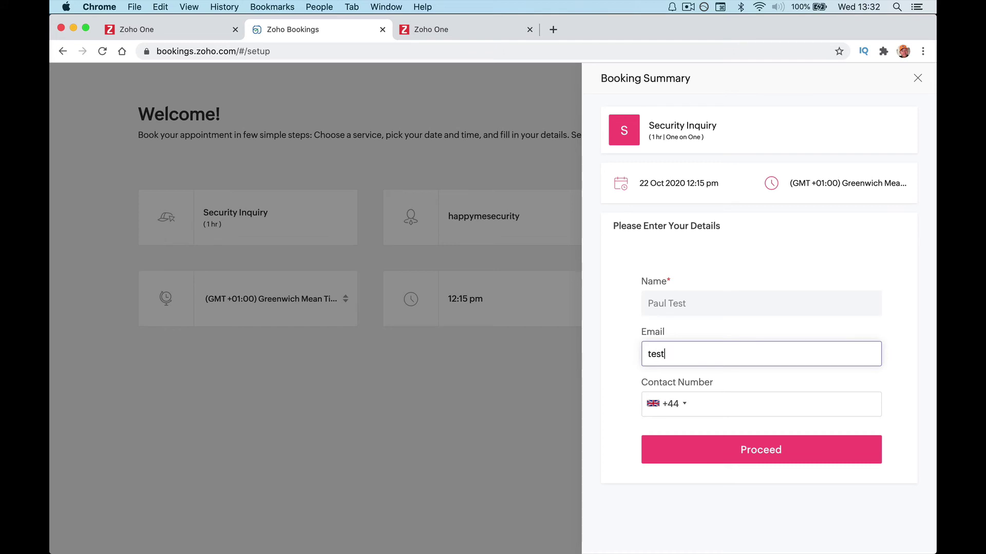
click(744, 441)
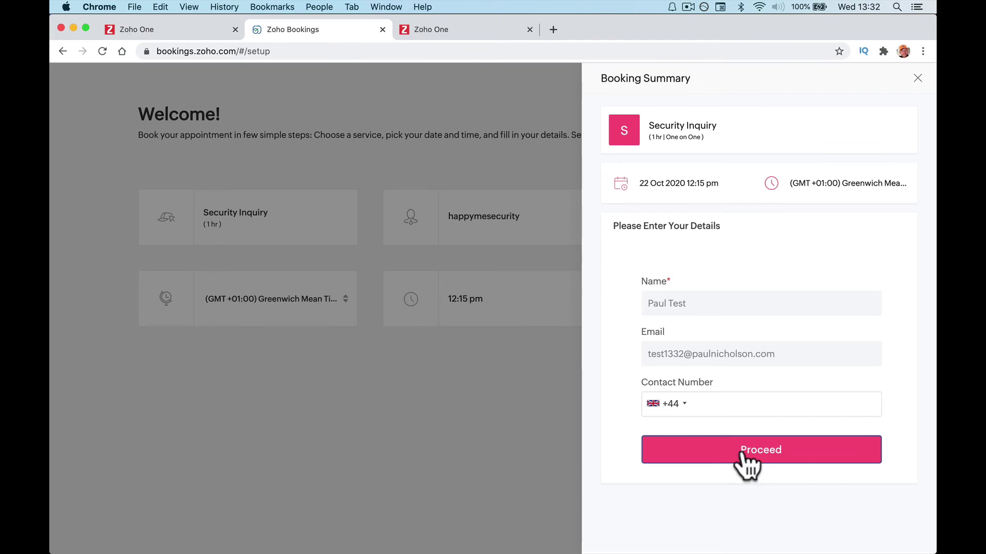
click(733, 408)
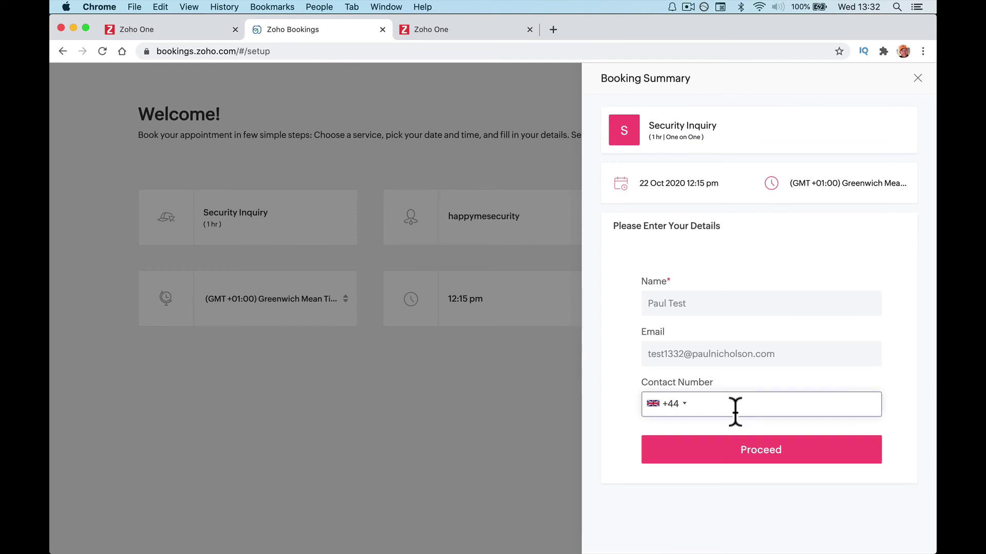
text(87654ew34567)
click(735, 461)
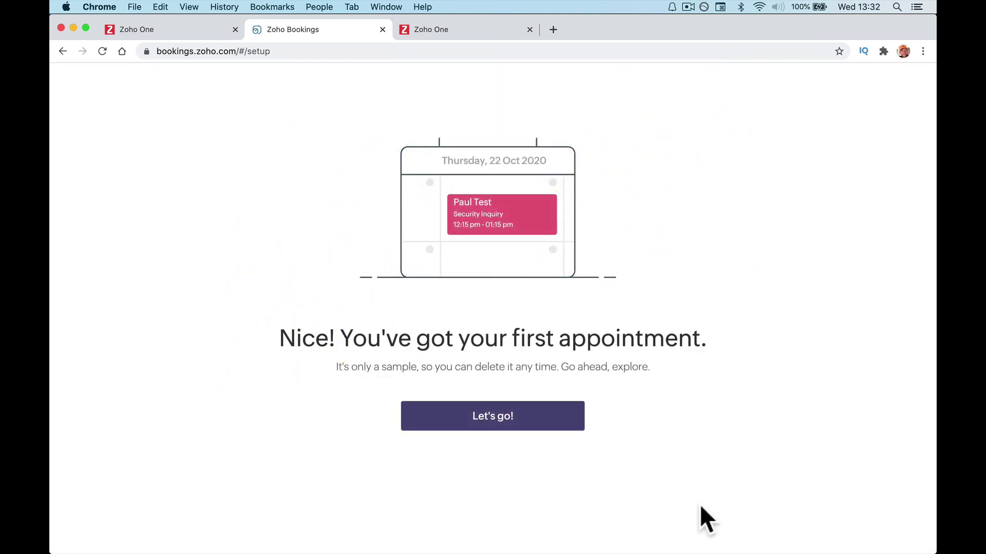
Open the bookings calendar and dismiss the quick tour and mobile app prompts.
click(546, 428)
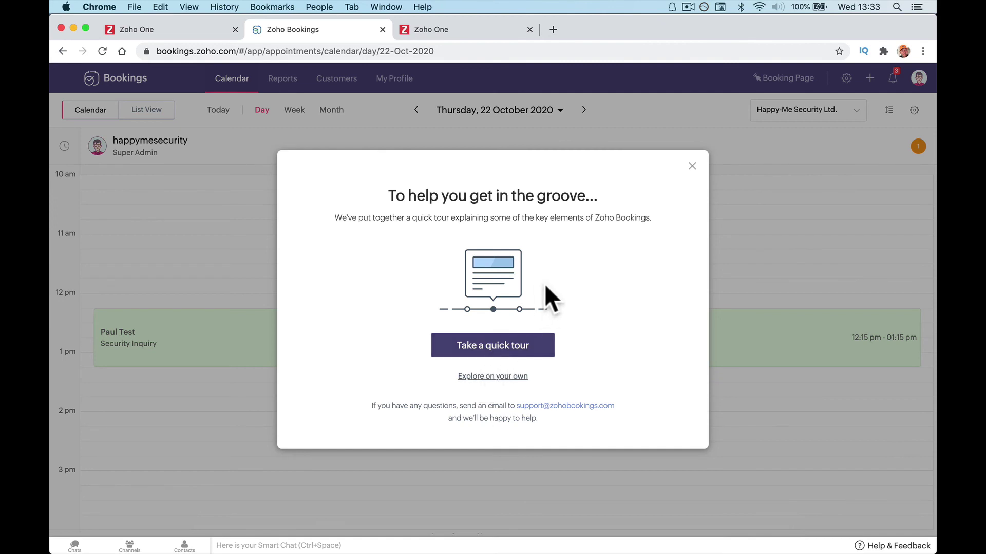
click(691, 166)
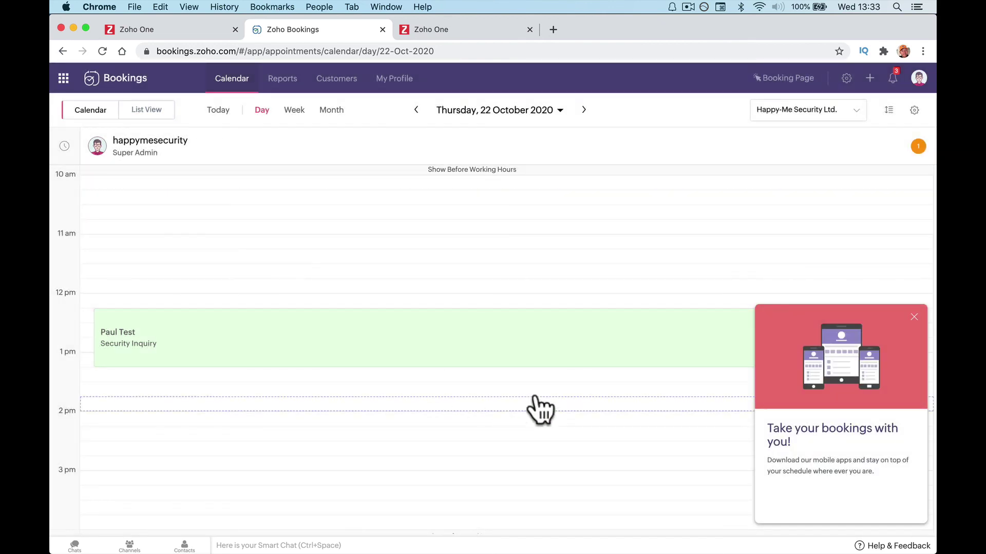
click(914, 317)
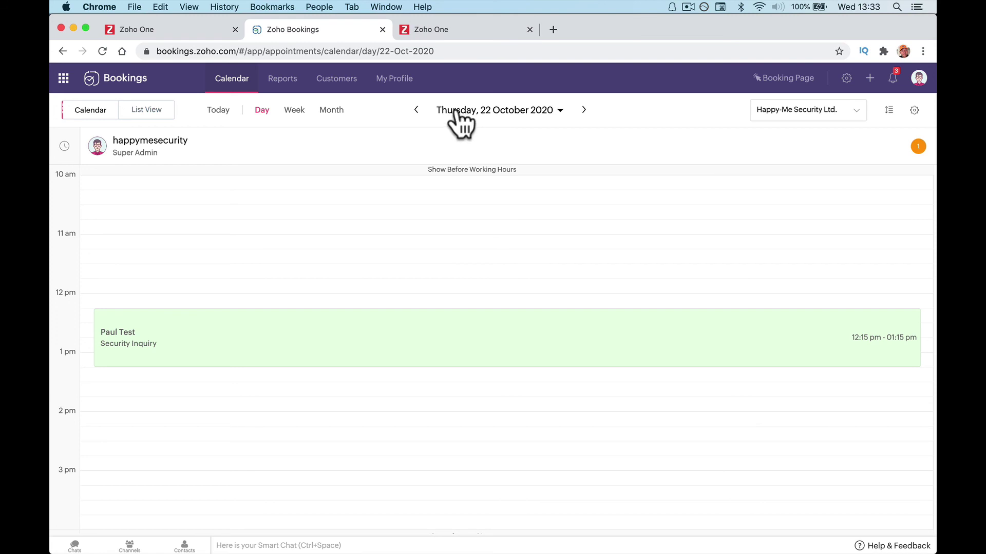
Browse the Reports, Customers and My Profile pages, then show the recent notifications.
click(282, 85)
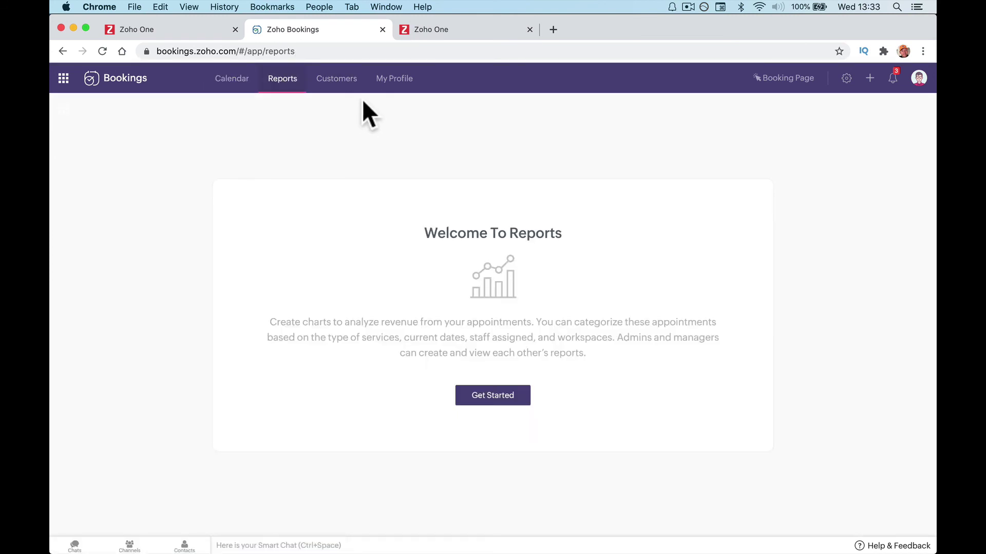
click(342, 77)
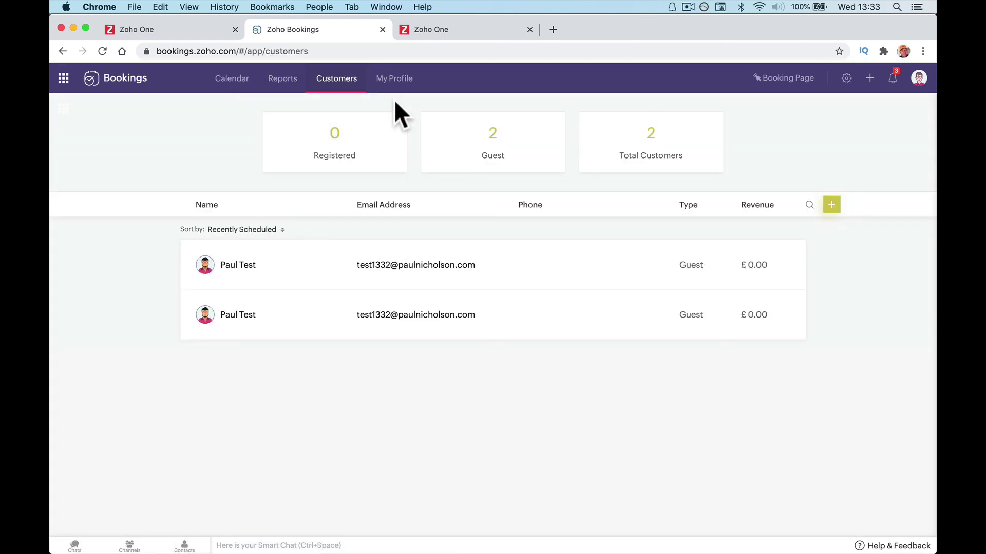
click(397, 79)
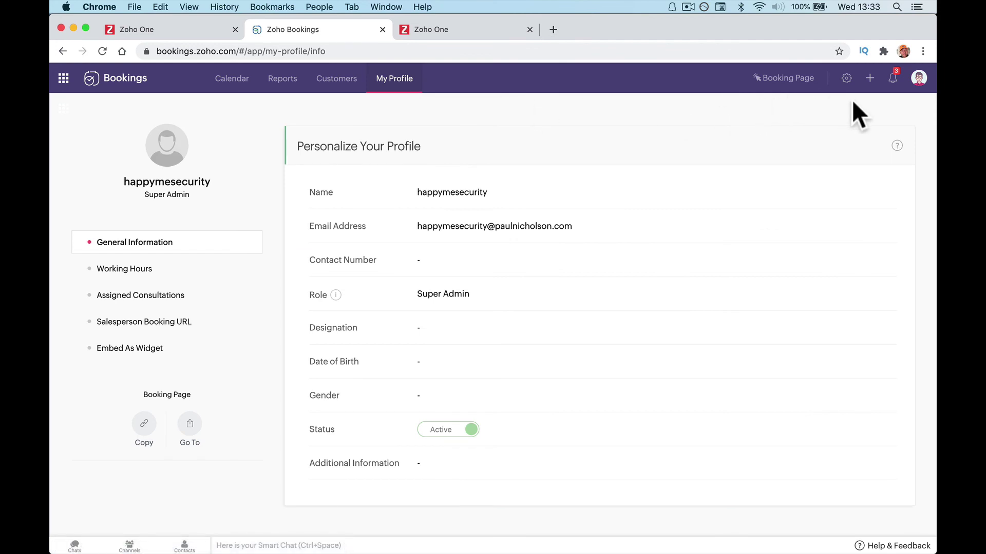
click(893, 82)
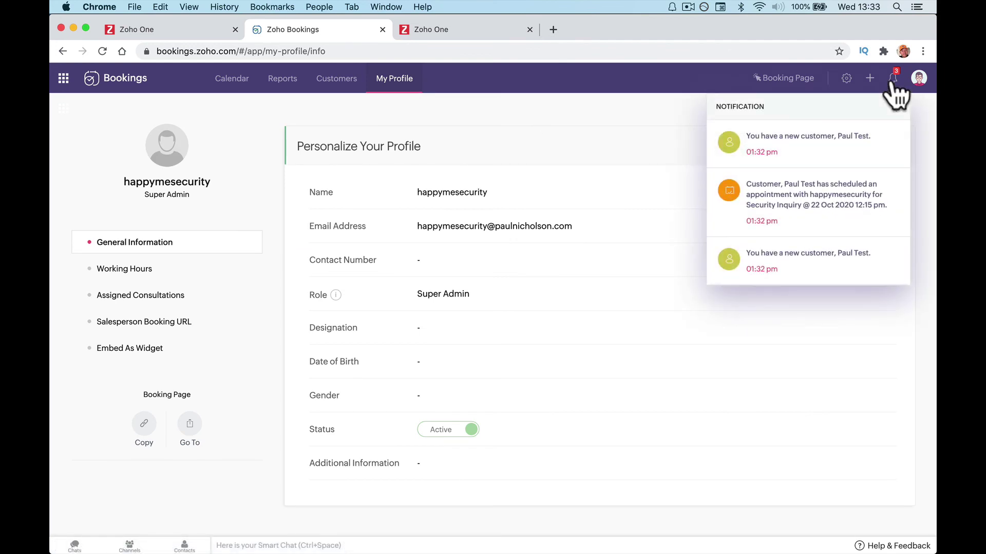
mouse_move(475, 526)
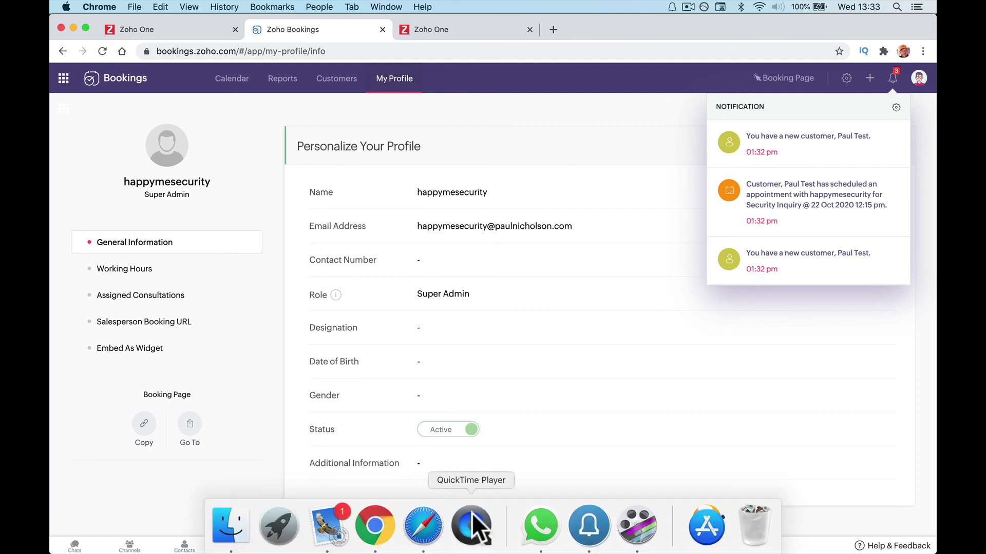